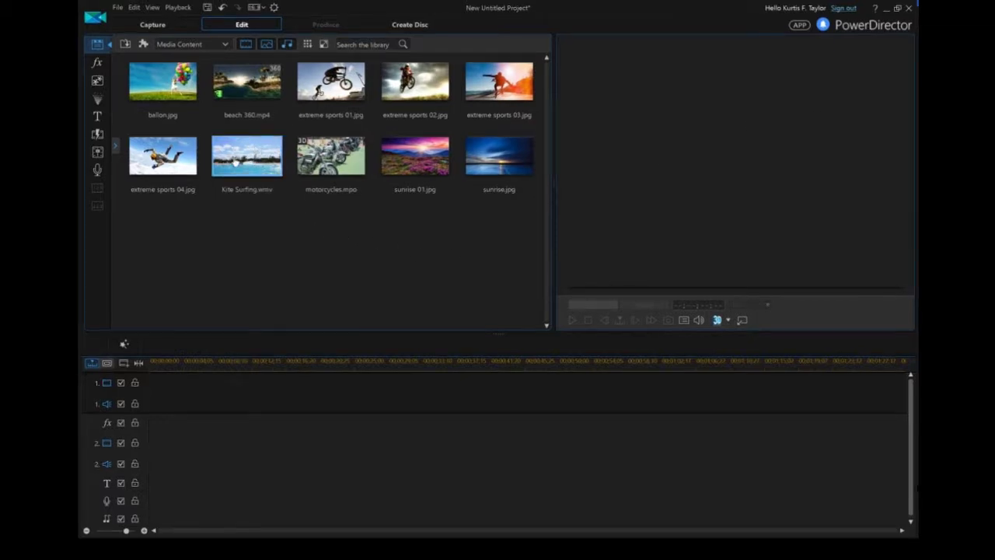
Step: Place Kite Surfing.wmv at the start of video track 1 and toggle between Movie and Clip preview
drag(246, 155, 149, 384)
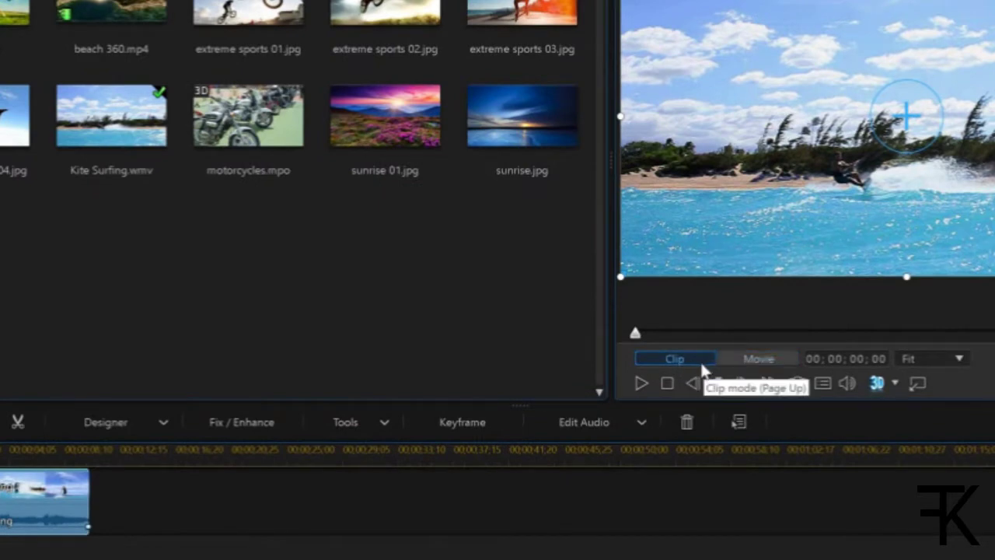
click(751, 359)
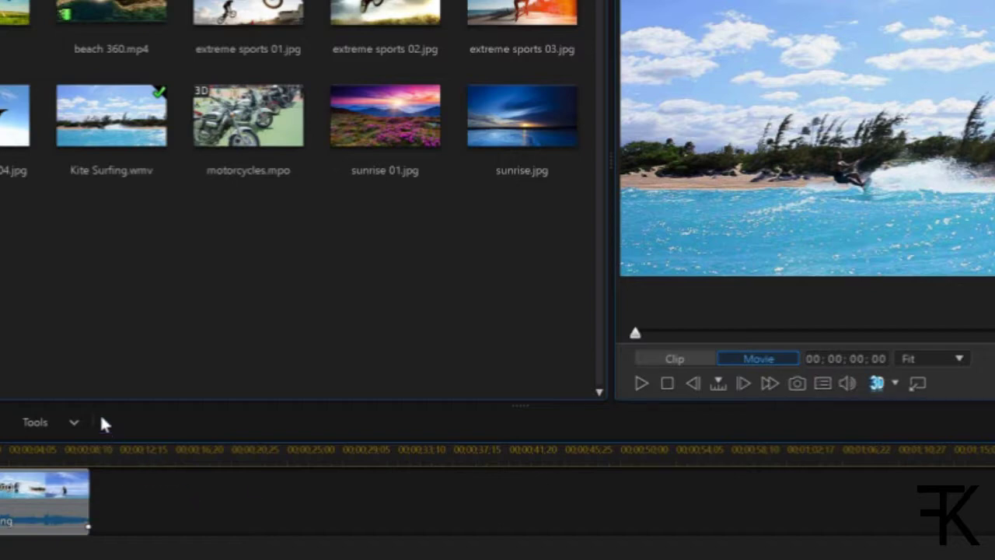
click(78, 425)
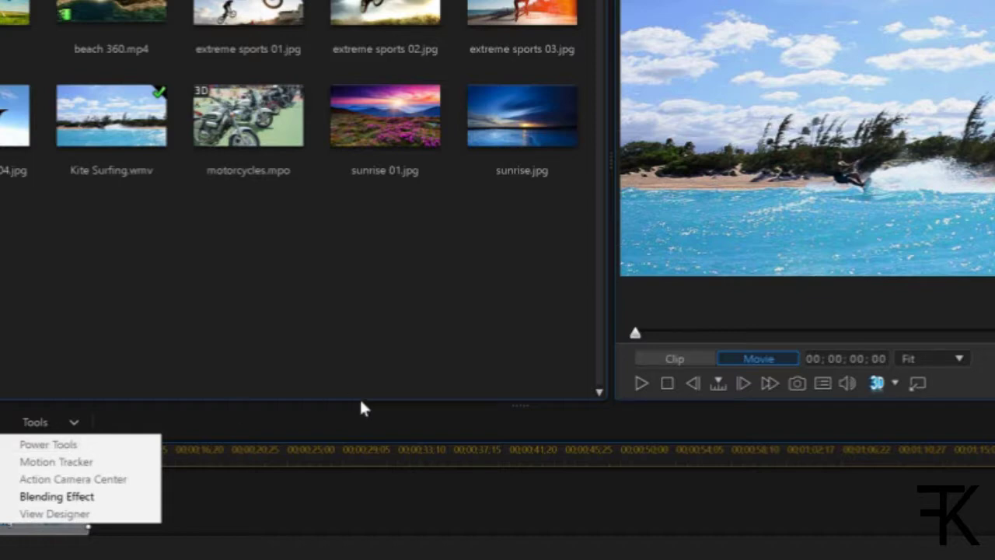
click(680, 358)
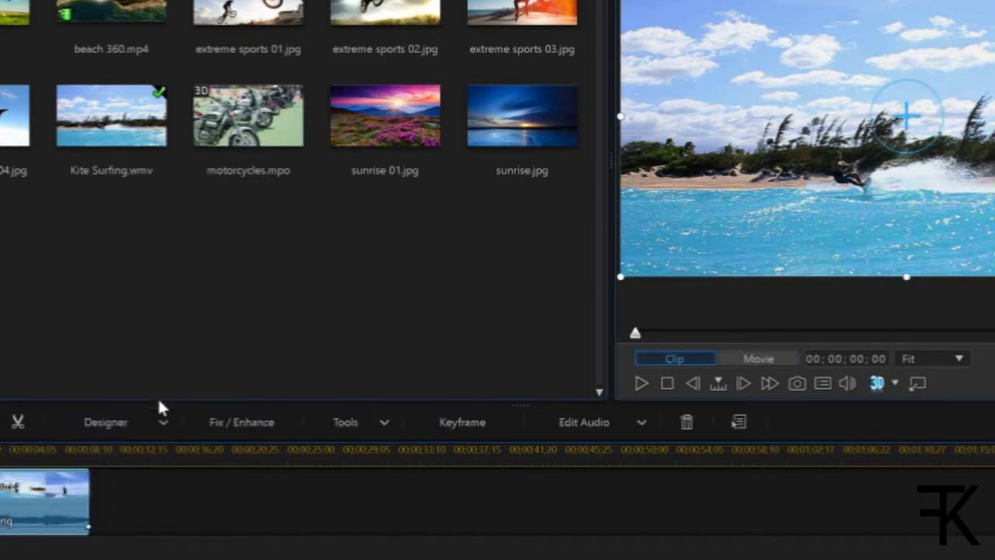
click(385, 422)
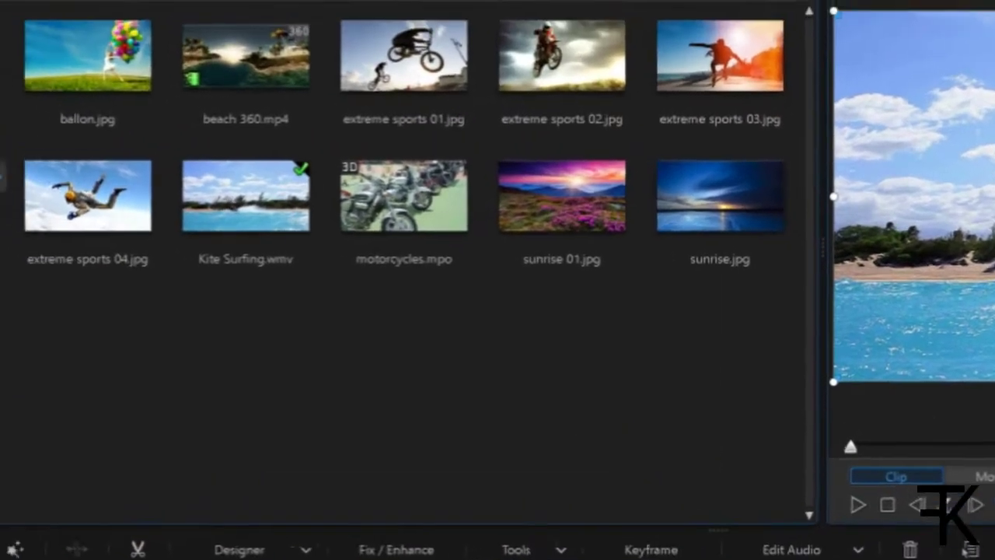
Step: Tick Crop & Zoom in the Power Tool Settings for the Kite Surfing clip and open its Crop/Zoom editor
click(537, 558)
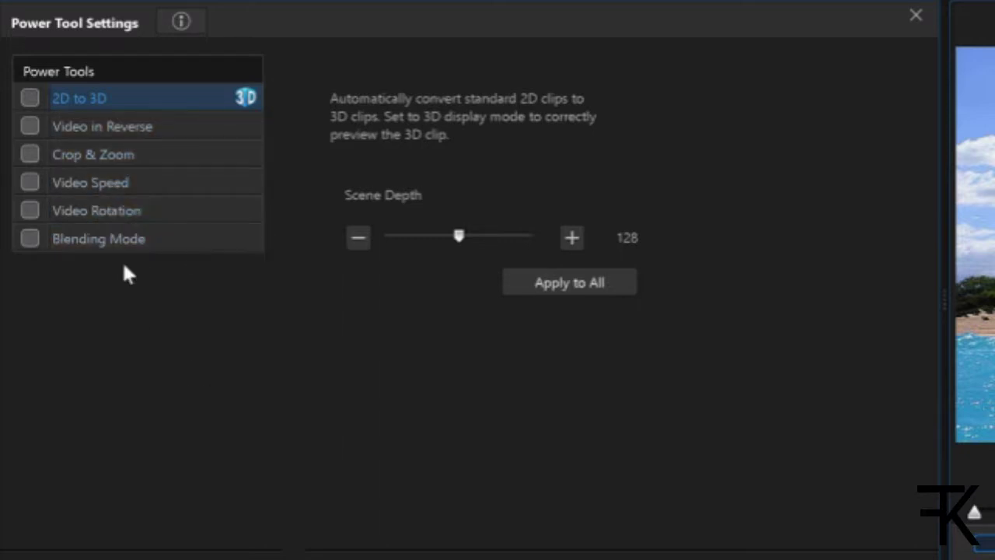
click(29, 156)
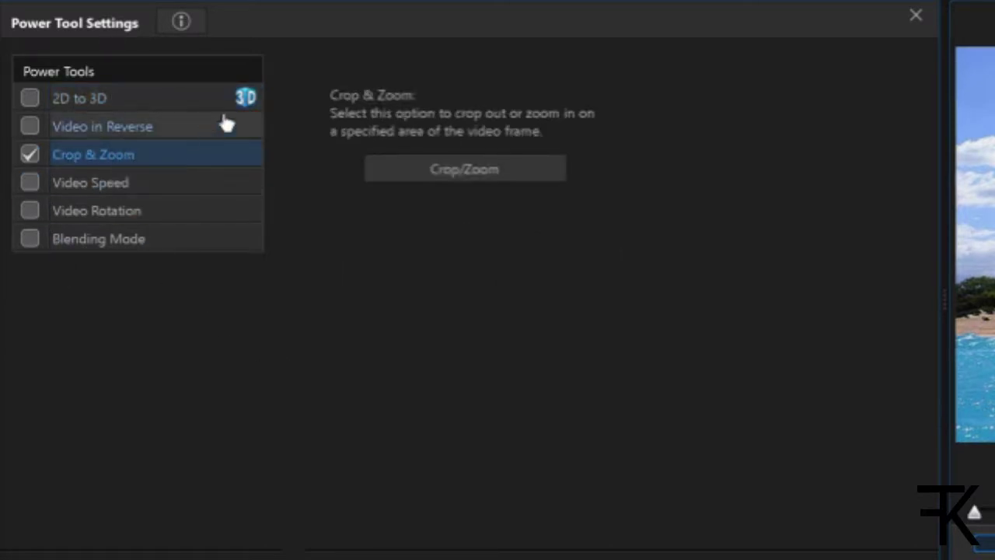
click(516, 181)
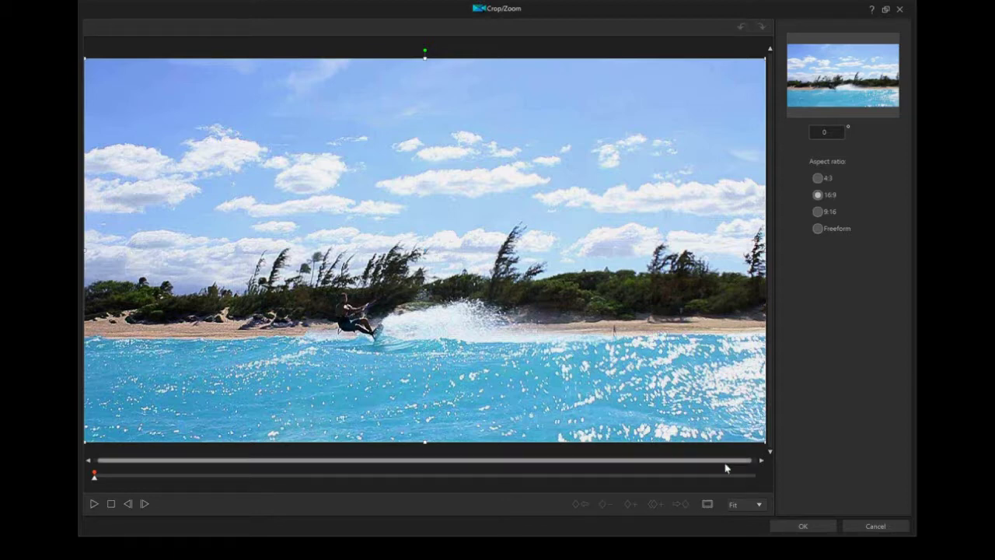
Step: Add a crop keyframe on the Kite Surfing clip's final frame in the Crop/Zoom timeline
click(748, 476)
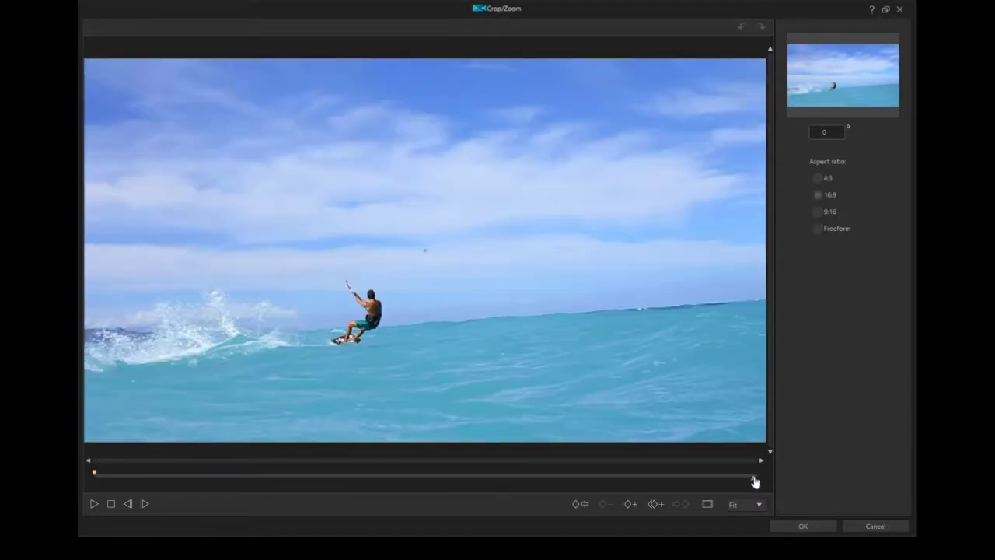
click(629, 505)
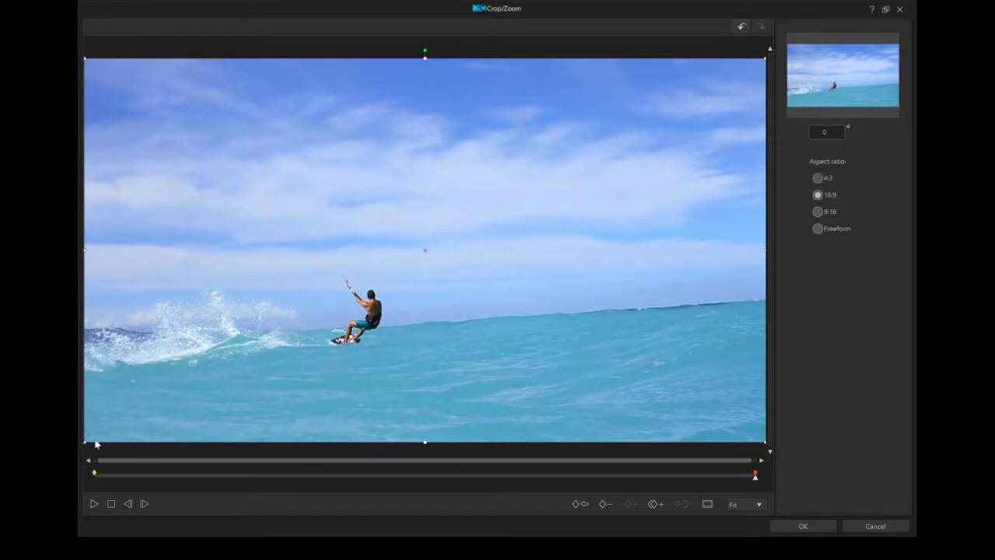
Step: Make the end keyframe's crop box slightly smaller and shift it toward the upper right
drag(84, 441, 200, 376)
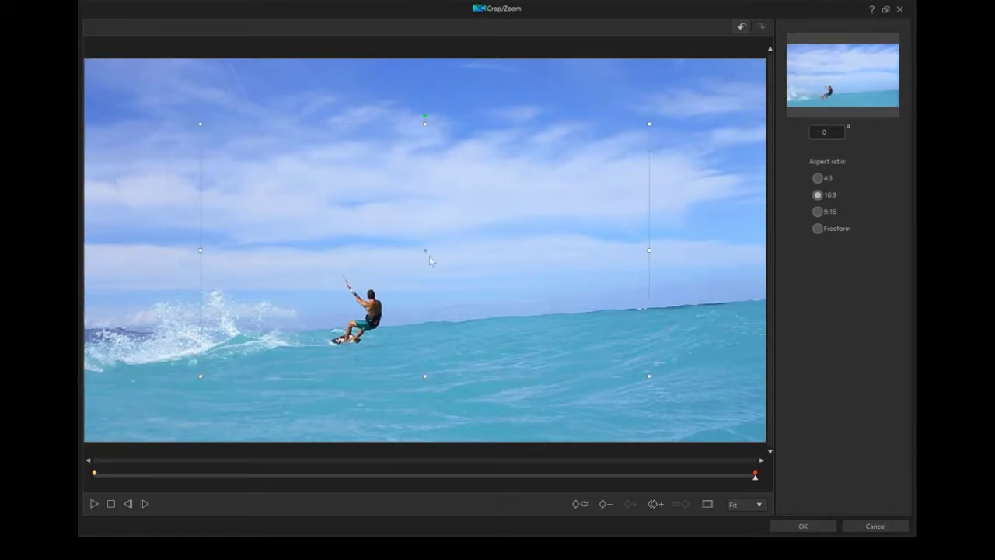
drag(426, 247, 538, 191)
drag(317, 310, 279, 341)
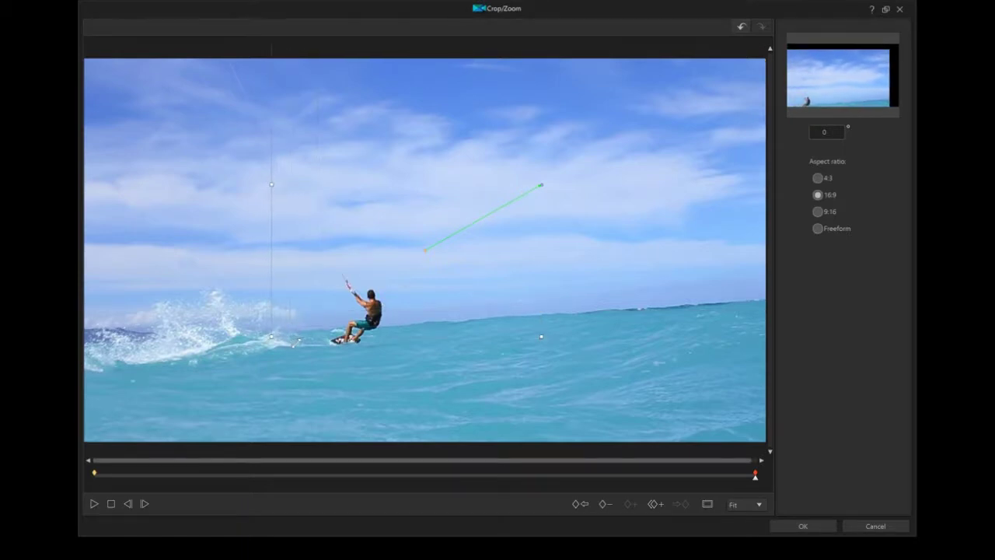
drag(541, 204, 539, 224)
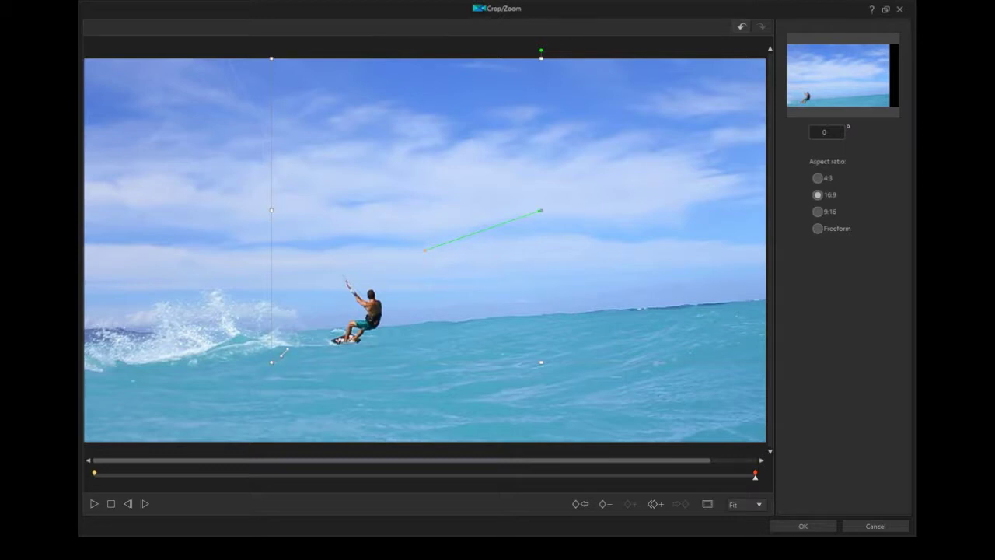
mouse_move(272, 361)
mouse_down()
mouse_move(295, 347)
mouse_move(255, 372)
mouse_up()
drag(544, 211, 499, 212)
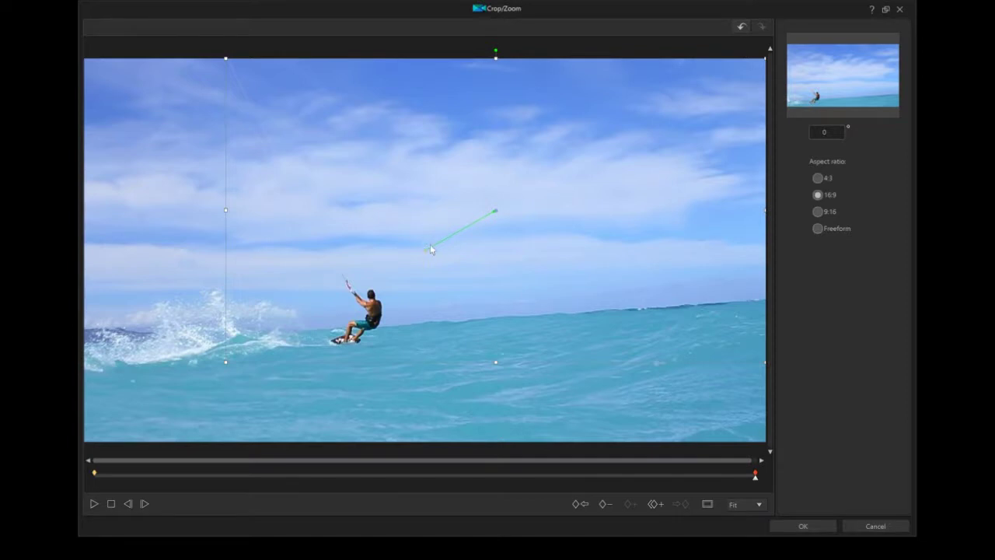
key(Home)
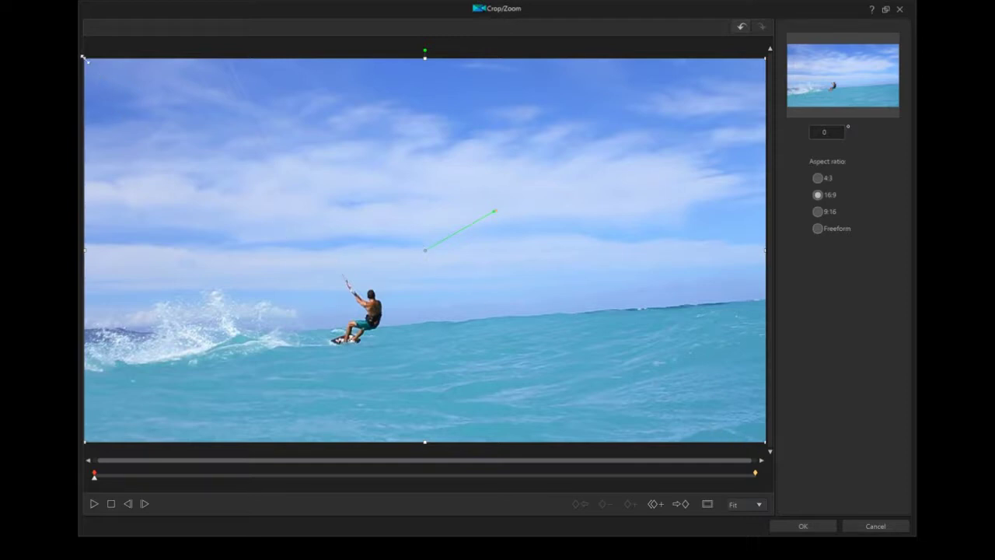
Step: Shrink the opening keyframe's crop box tightly and move it onto the kiteboarder
drag(116, 84, 280, 168)
drag(426, 250, 391, 298)
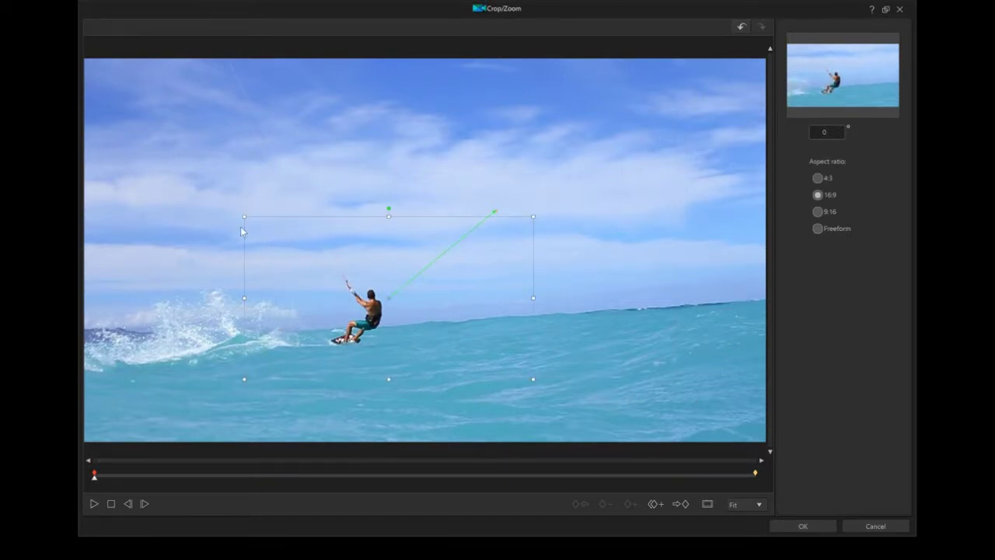
drag(240, 215, 311, 254)
drag(388, 298, 372, 324)
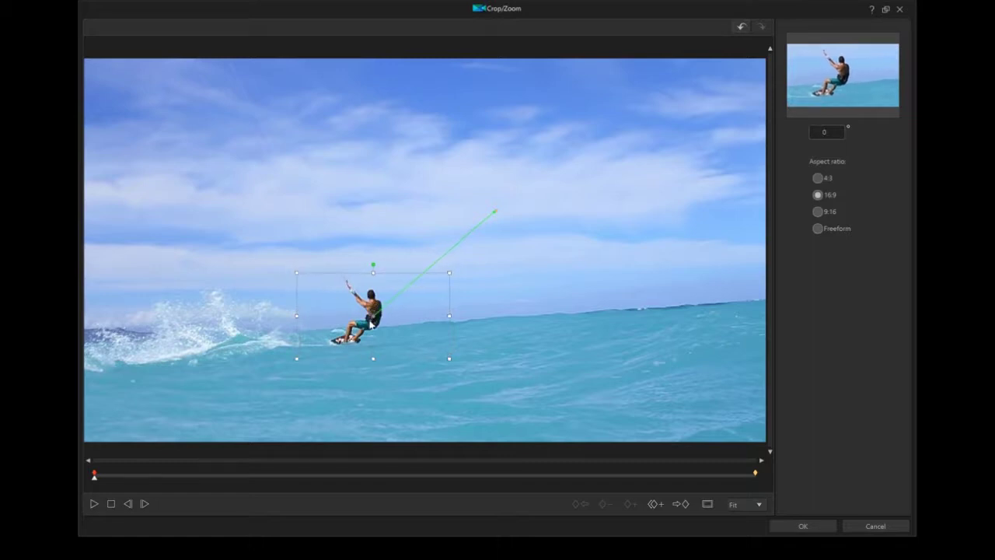
Step: Compare the end and start keyframe framings and fine-tune the opening crop over the rider
click(496, 210)
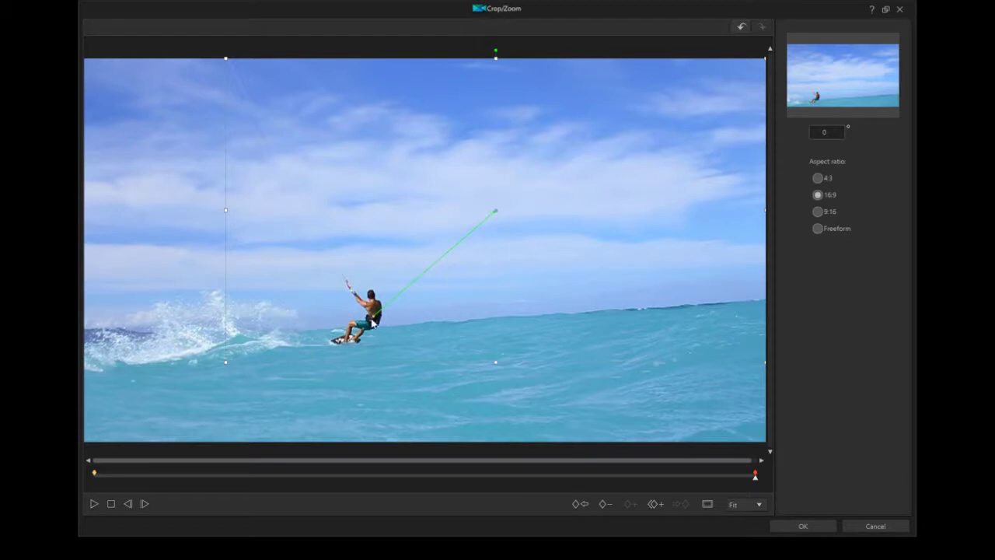
click(372, 320)
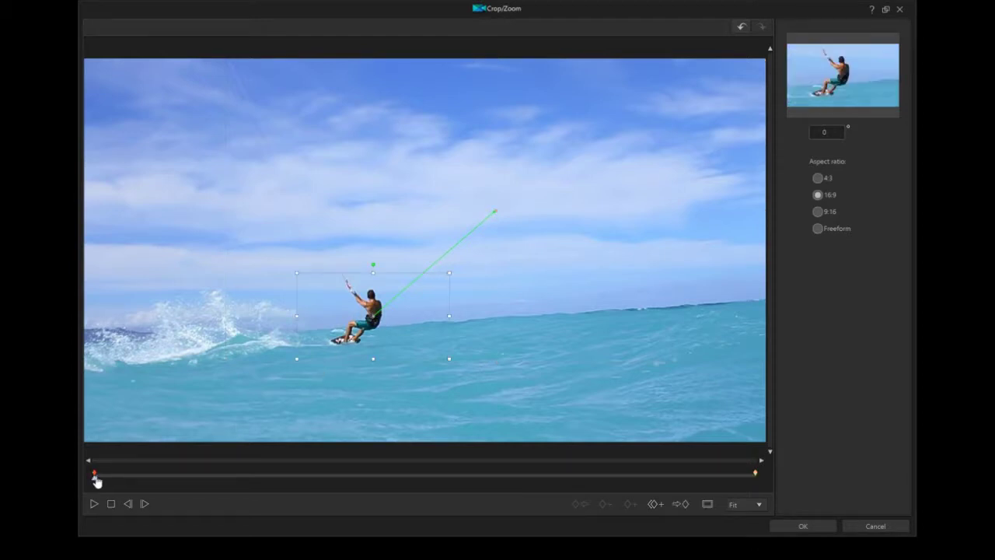
click(109, 504)
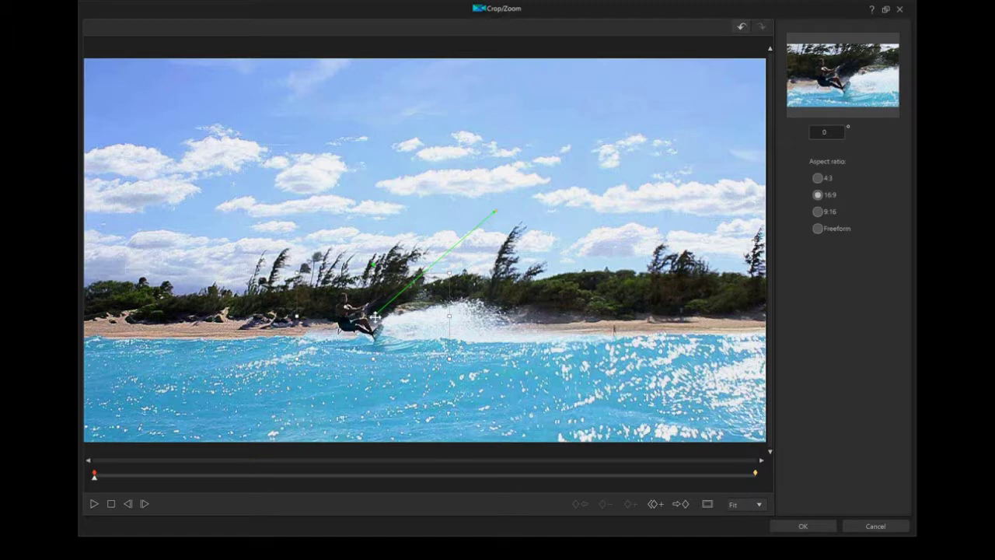
drag(378, 317, 369, 320)
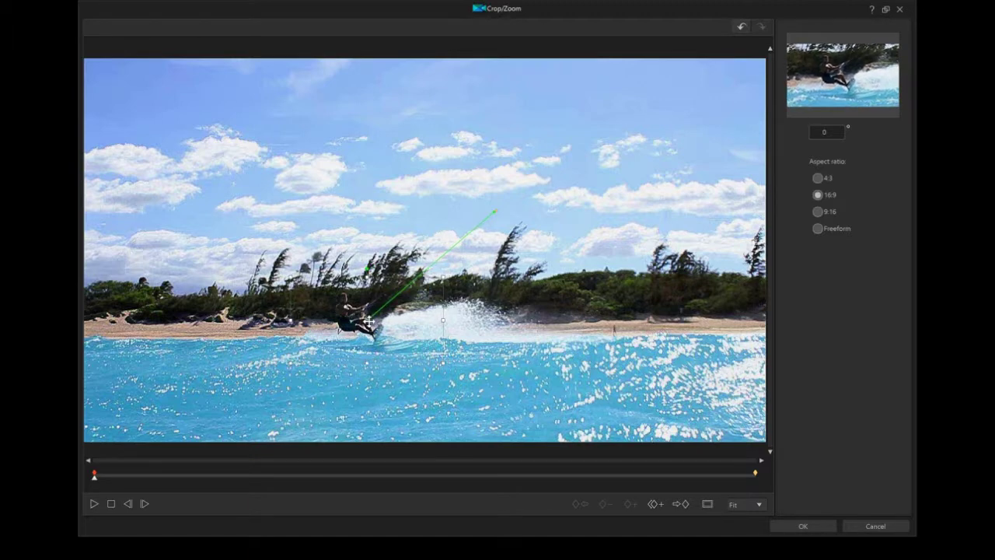
click(95, 503)
Step: Confirm the Crop/Zoom settings with OK so the pan-and-zoom is applied to the clip
click(800, 525)
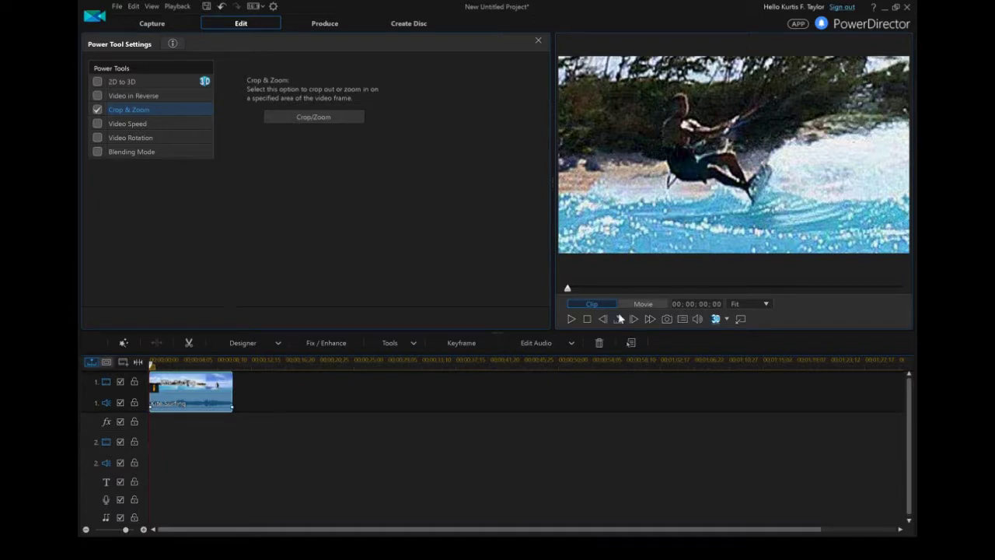
click(571, 318)
click(314, 123)
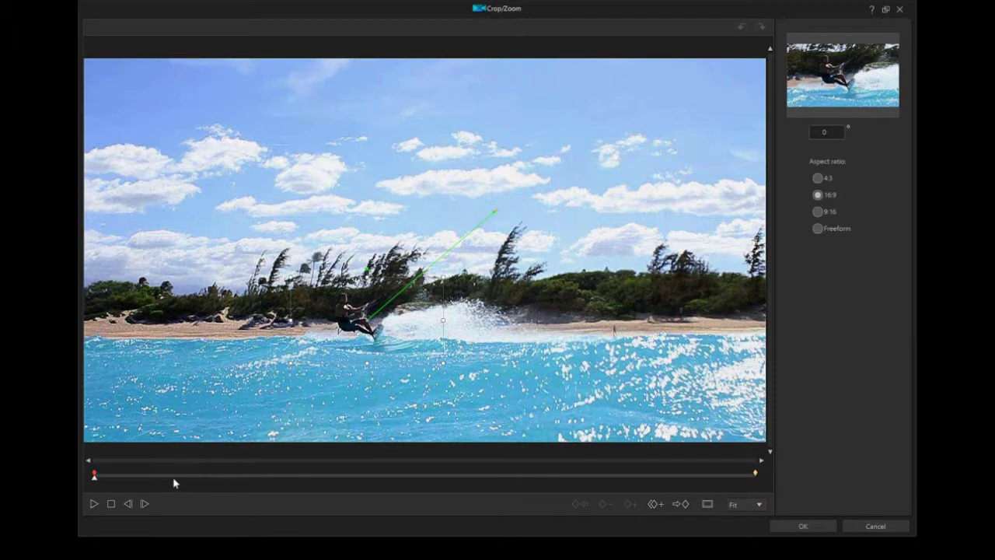
Step: Step through the Crop/Zoom timeline to a frame shortly after the clip's start
click(174, 481)
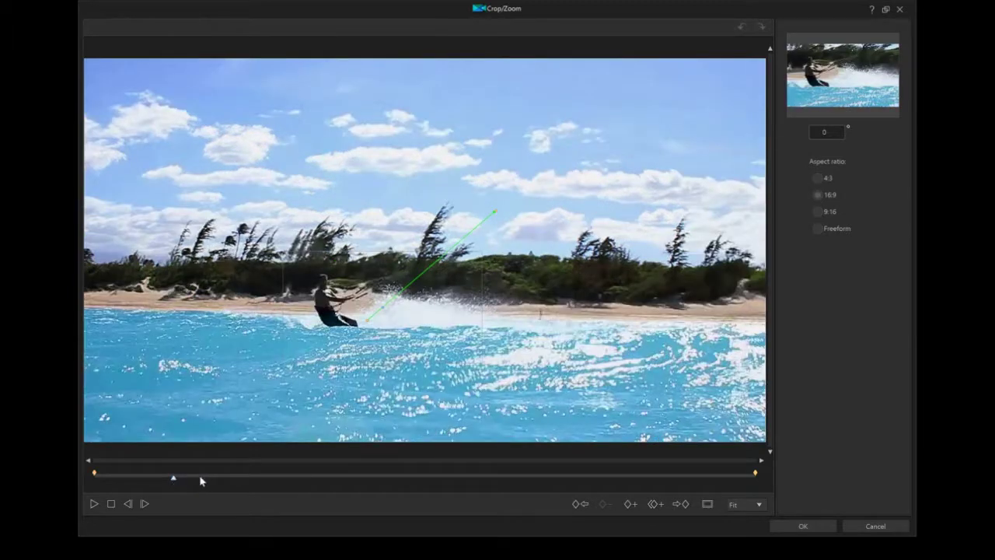
click(208, 479)
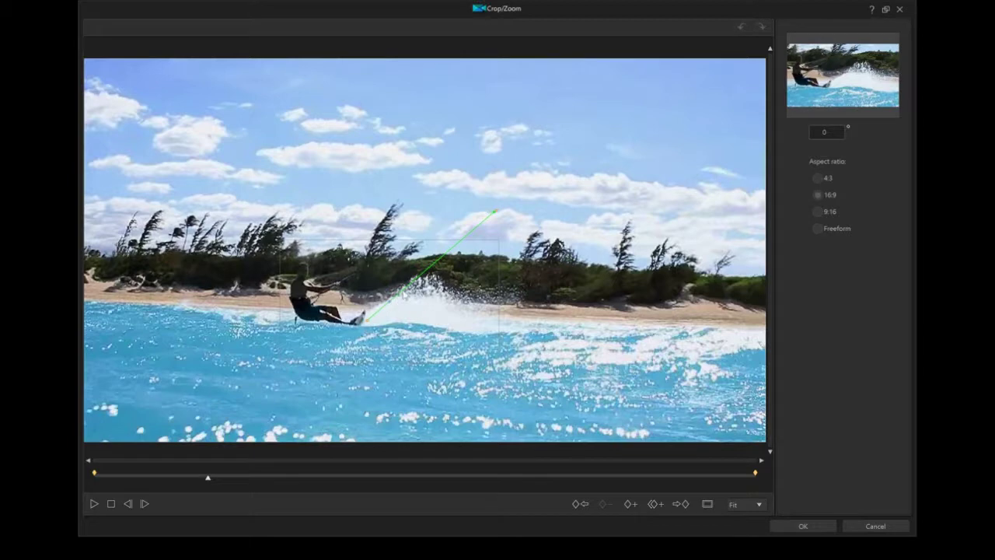
click(250, 479)
Step: At the surfer's splash, add a middle keyframe with a wider crop shifted up and left
click(284, 480)
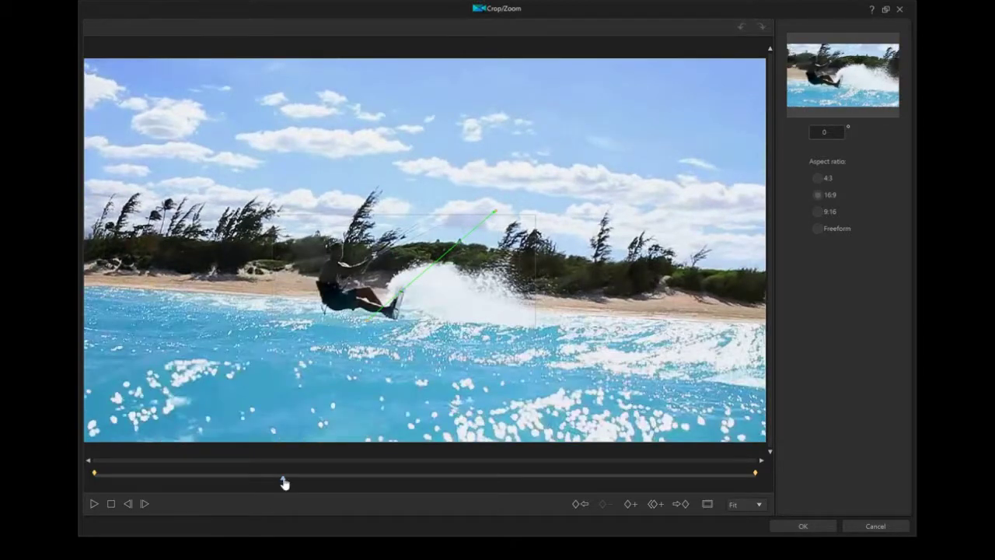
click(331, 479)
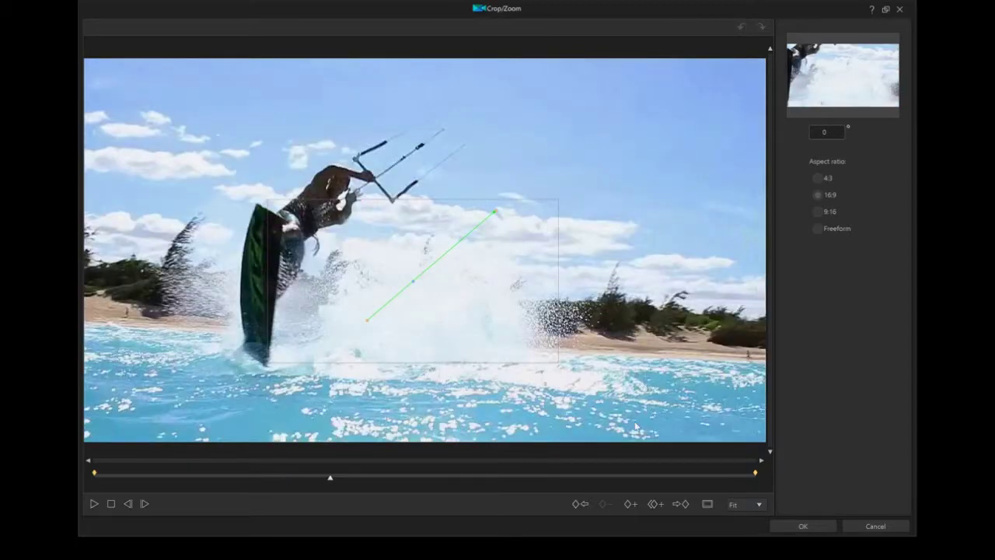
click(628, 507)
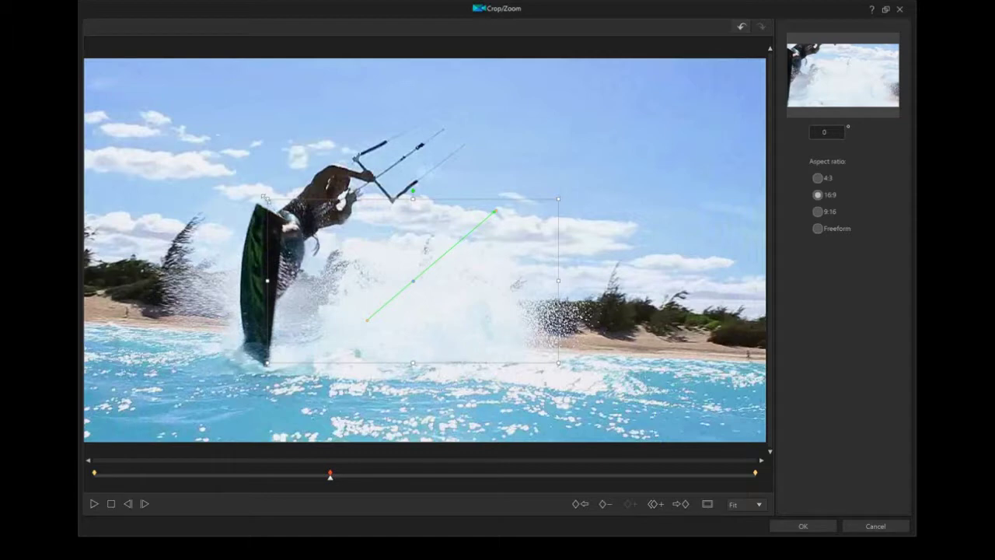
drag(261, 193, 224, 152)
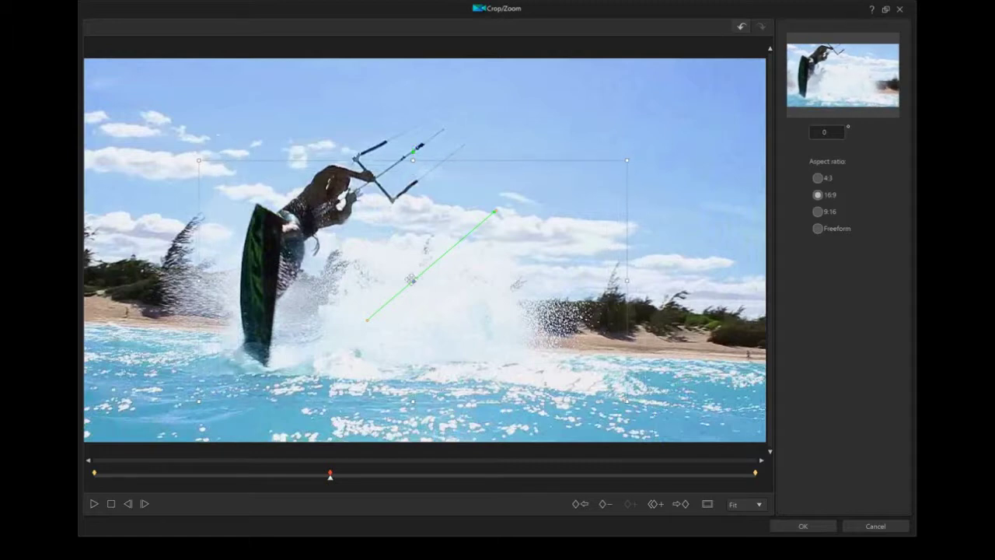
drag(412, 280, 358, 245)
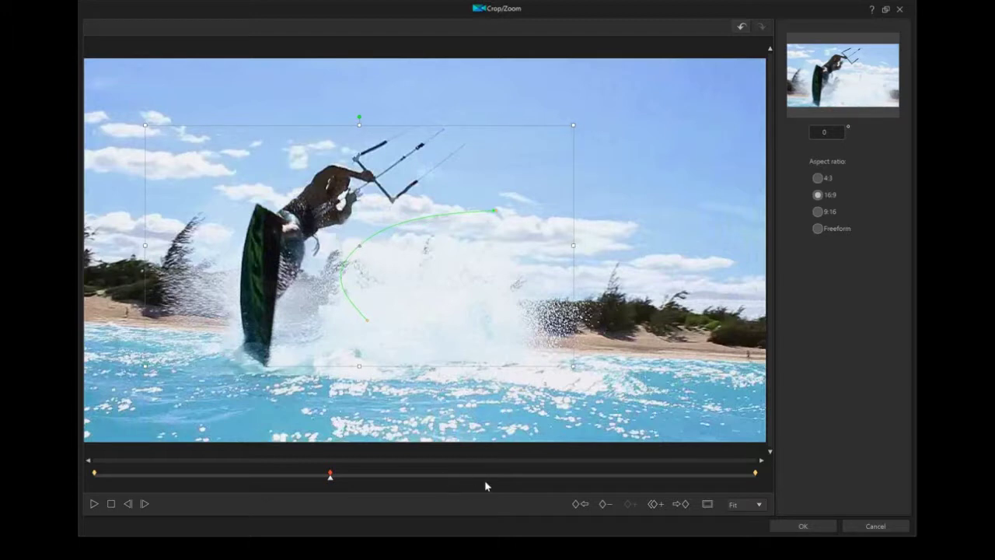
Step: Add a keyframe at the airborne jump, move its crop down-right onto the surfer, and review keyframes
click(464, 475)
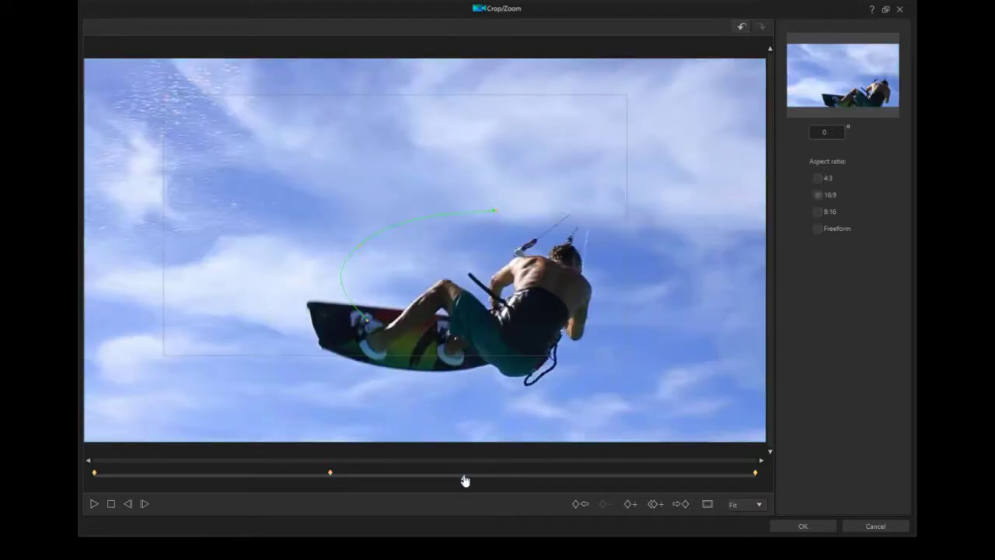
click(630, 504)
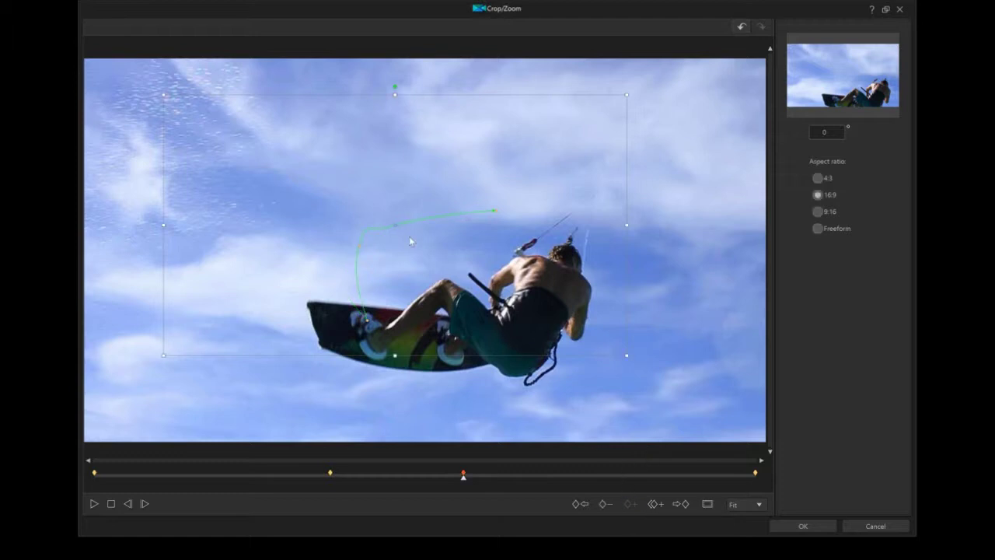
drag(396, 224, 455, 279)
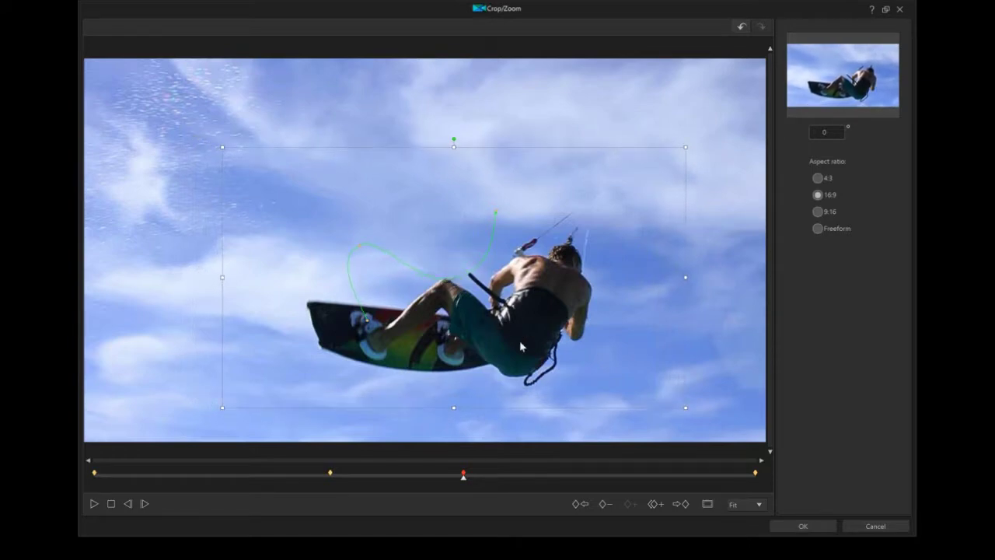
click(358, 246)
drag(358, 245, 358, 246)
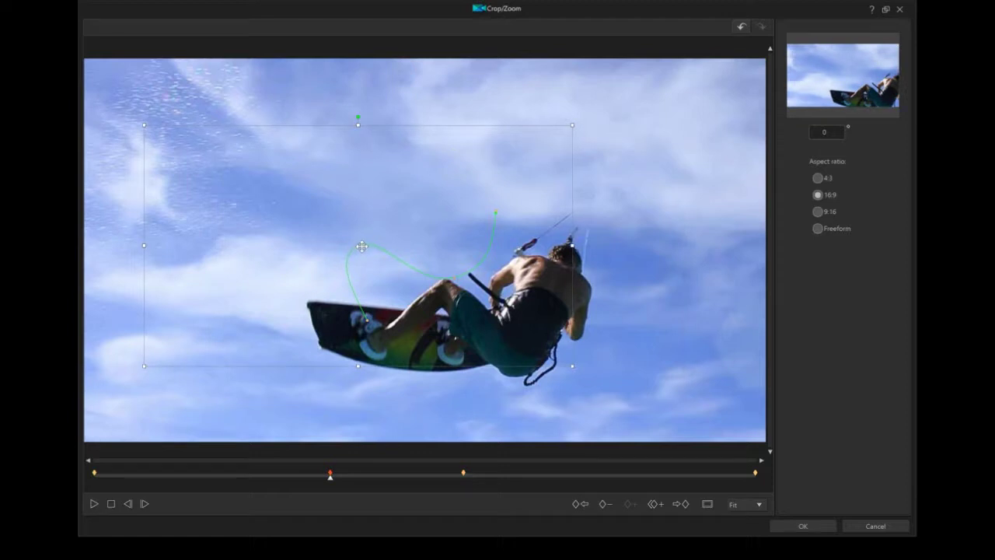
click(455, 276)
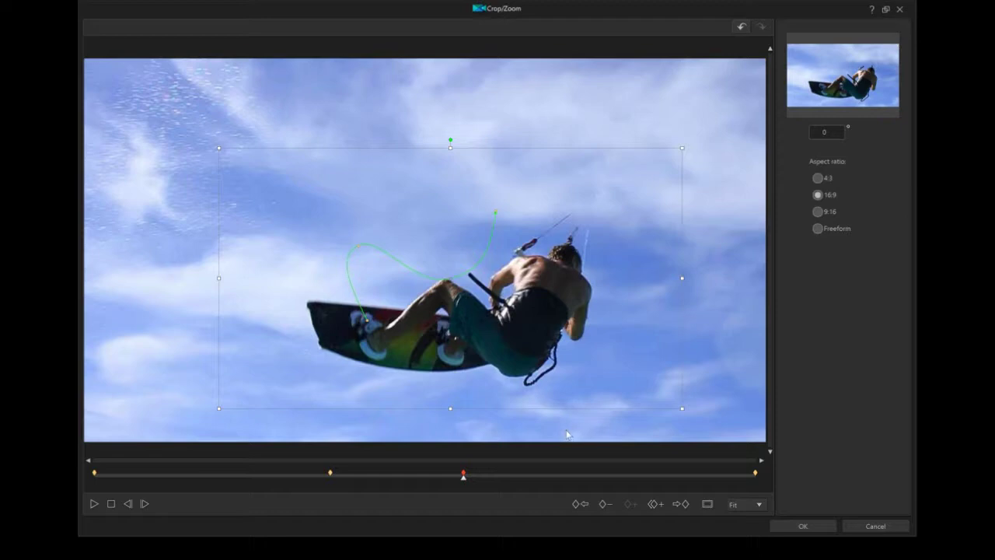
click(564, 478)
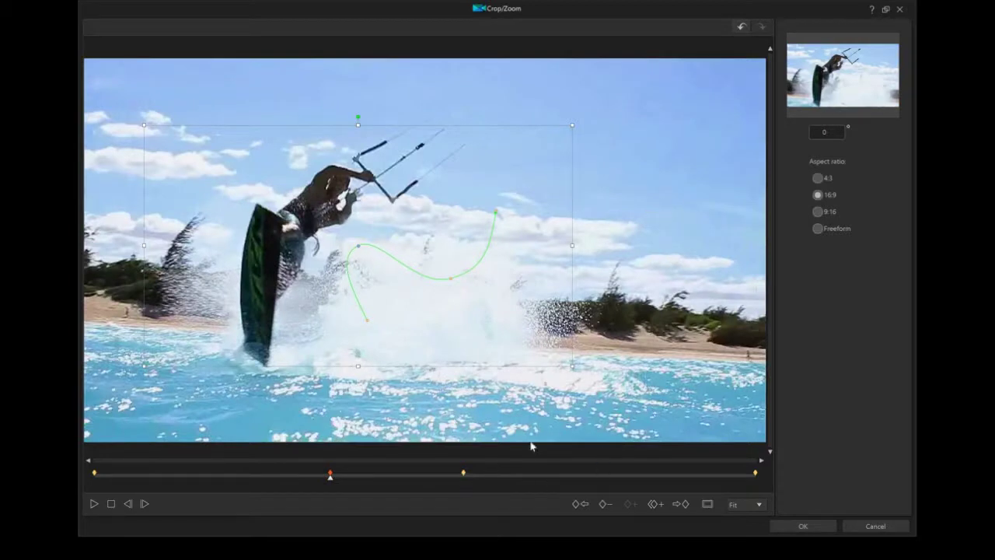
Step: Add a late keyframe with a smaller crop centred on the surfer riding away
click(568, 477)
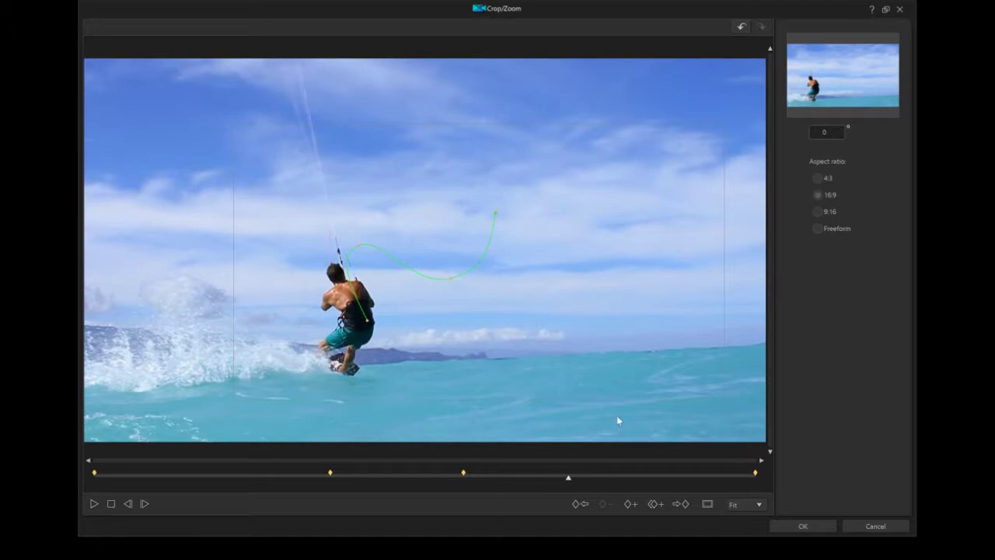
click(629, 505)
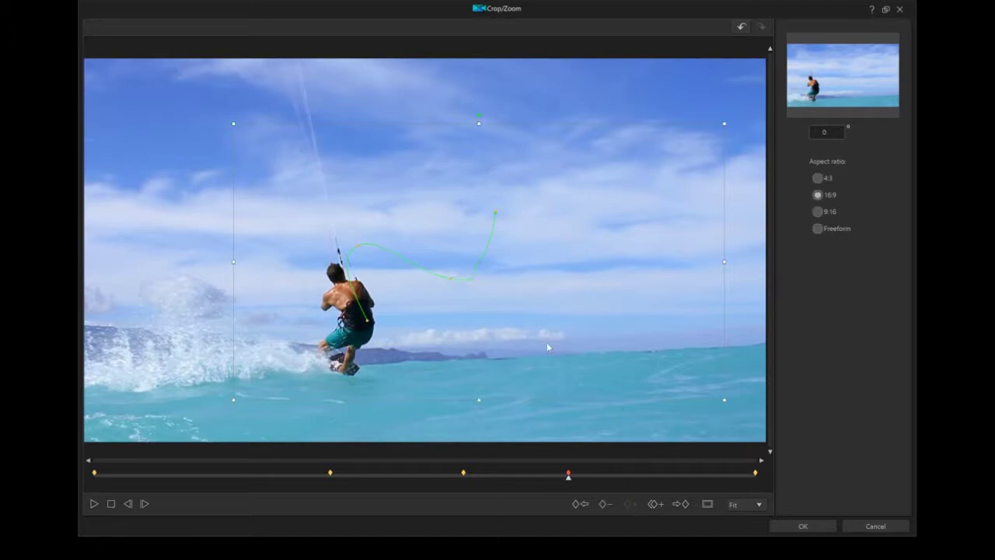
drag(718, 125, 639, 165)
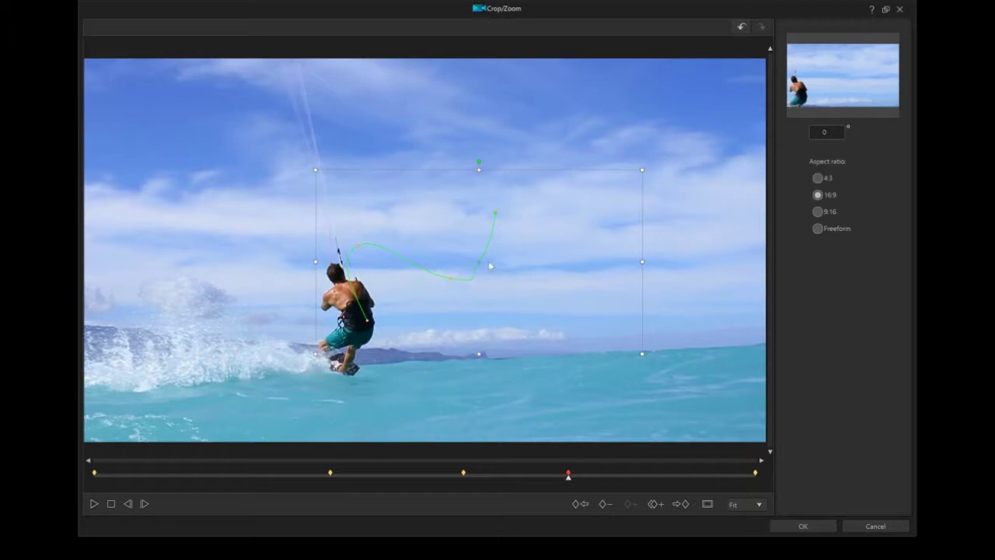
drag(475, 262, 420, 287)
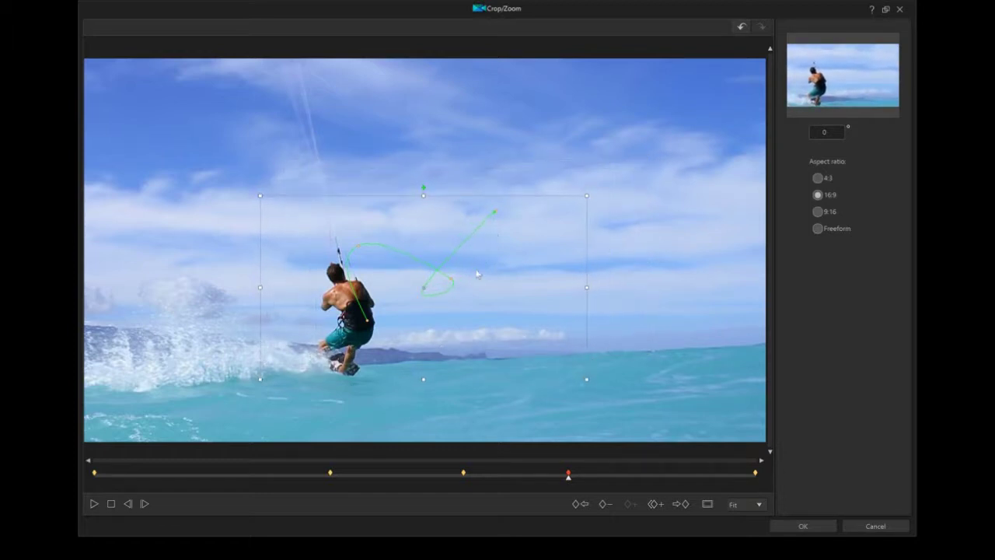
Step: Rewind to the clip's start and play back the whole pan-and-zoom
click(663, 481)
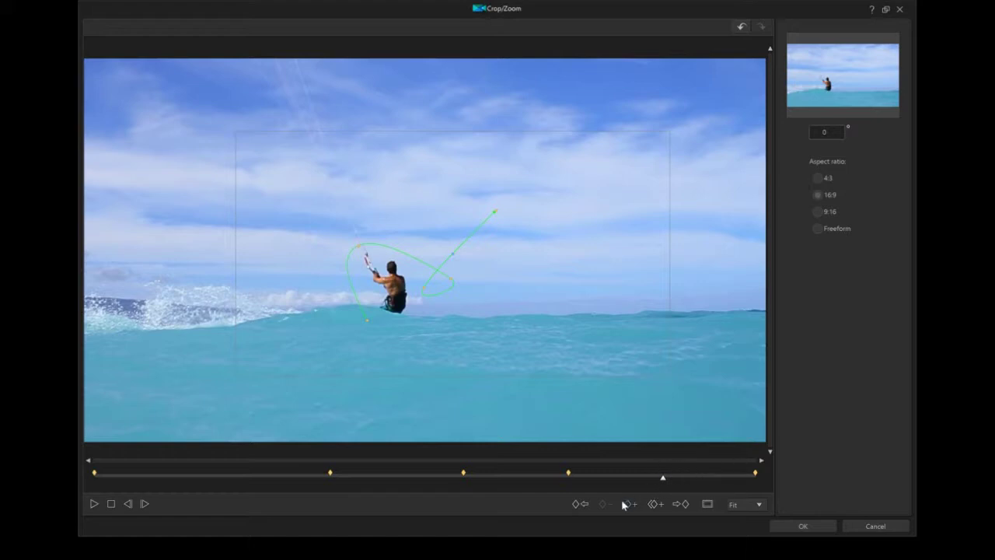
click(111, 503)
click(92, 506)
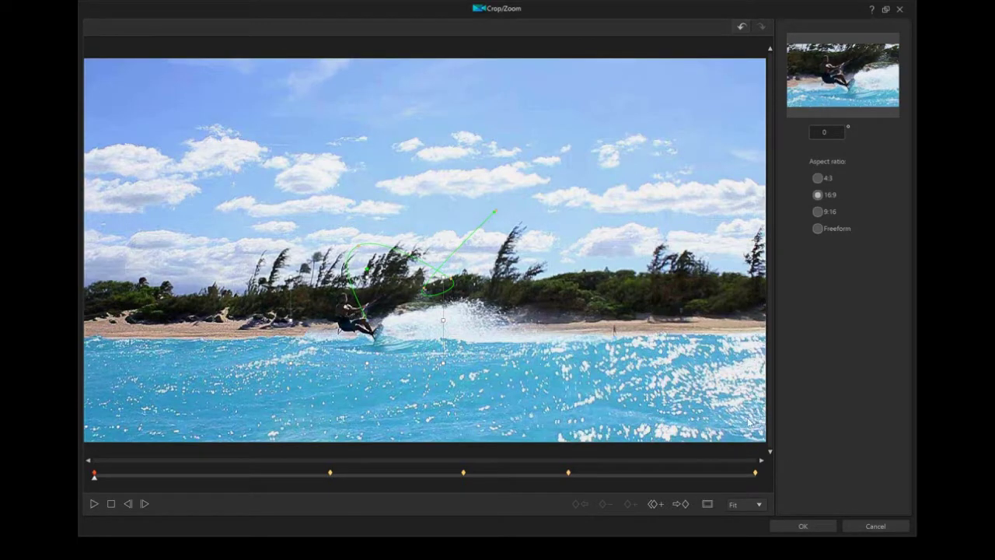
Step: Apply the five-keyframe pan-and-zoom to the Kite Surfing clip and preview it in the main window
click(804, 526)
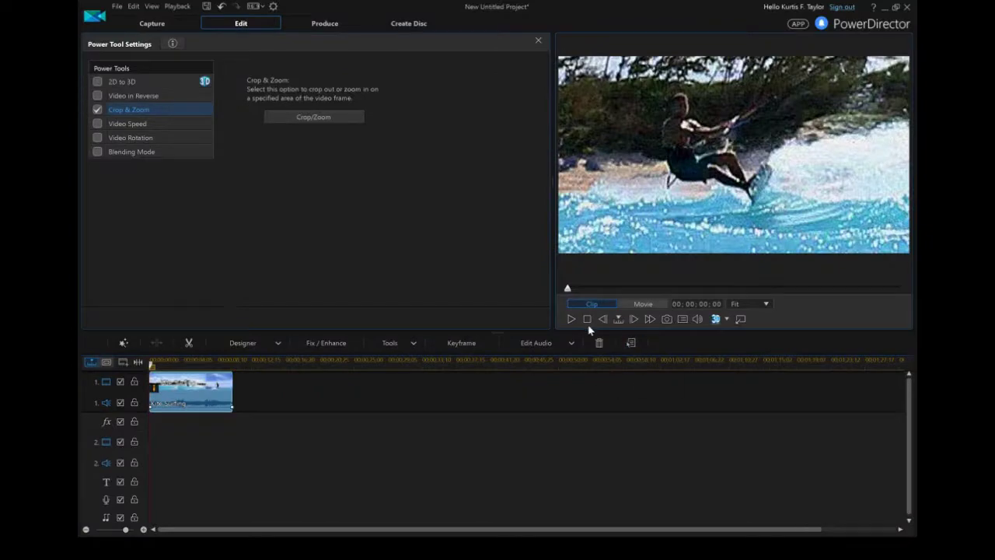
click(572, 319)
Step: Reopen Crop/Zoom, add a sixth keyframe near the clip's end, and duplicate the previous keyframe's framing
click(315, 121)
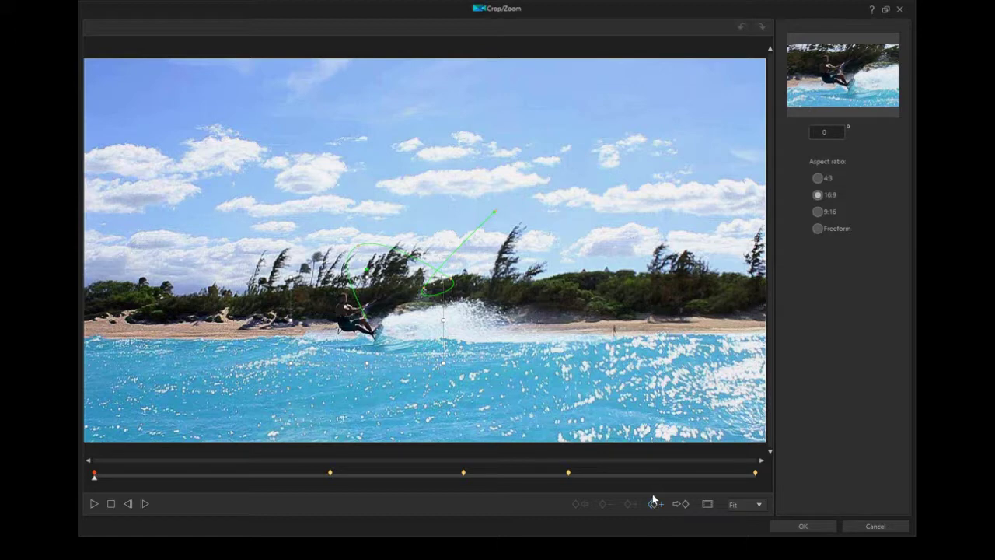
click(568, 474)
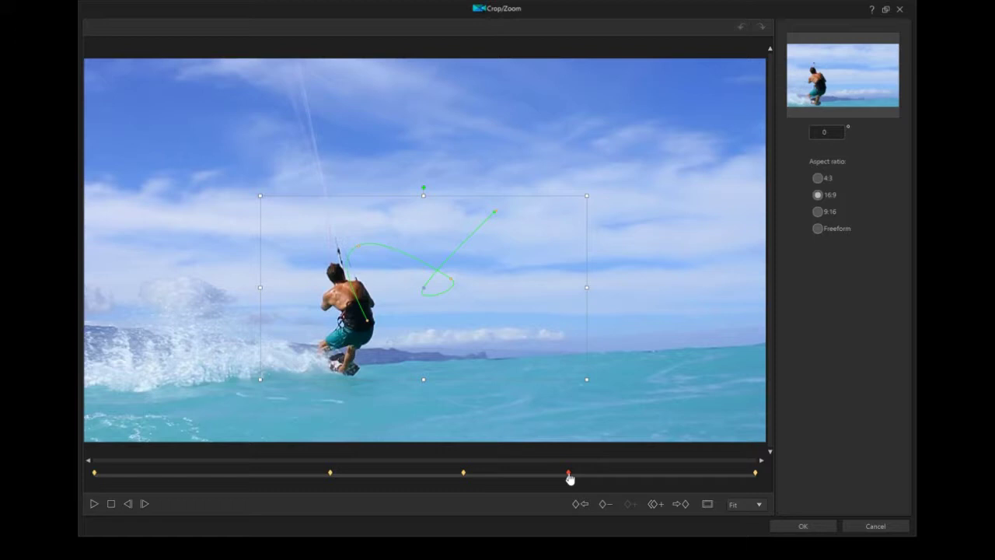
click(643, 481)
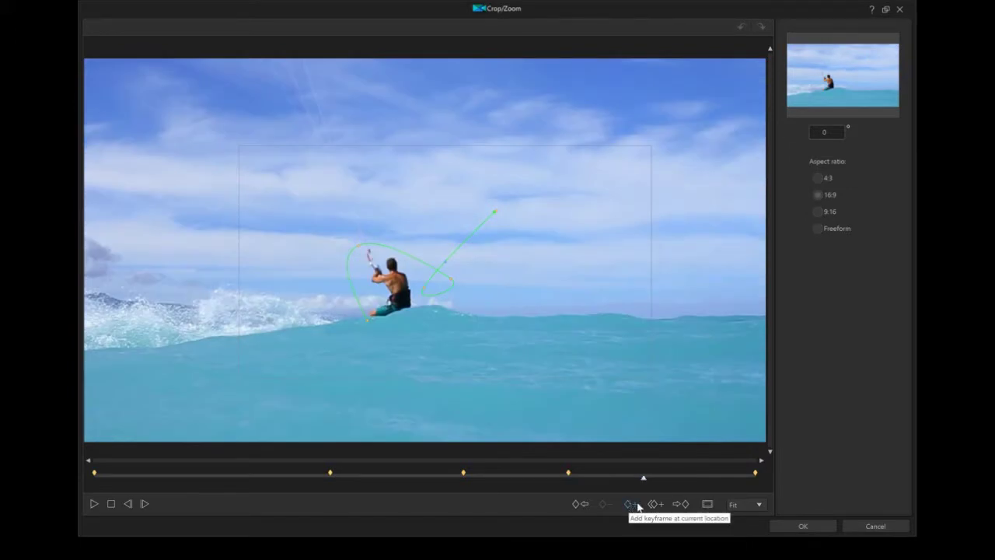
click(637, 506)
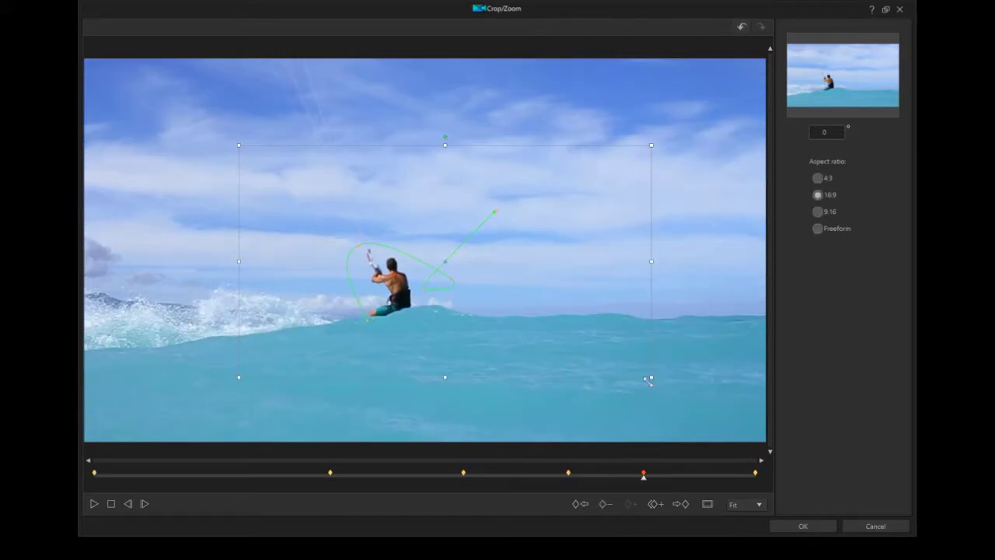
click(653, 505)
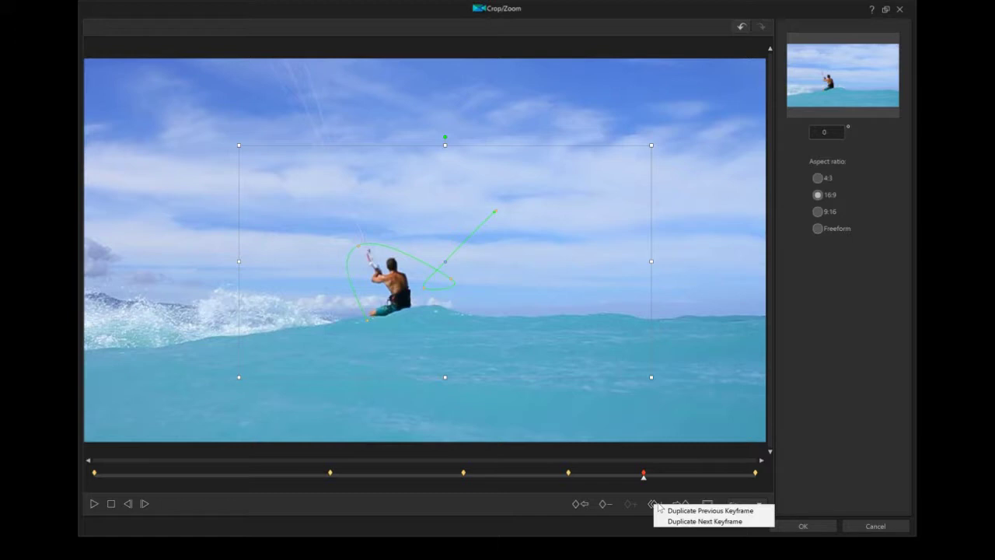
click(702, 511)
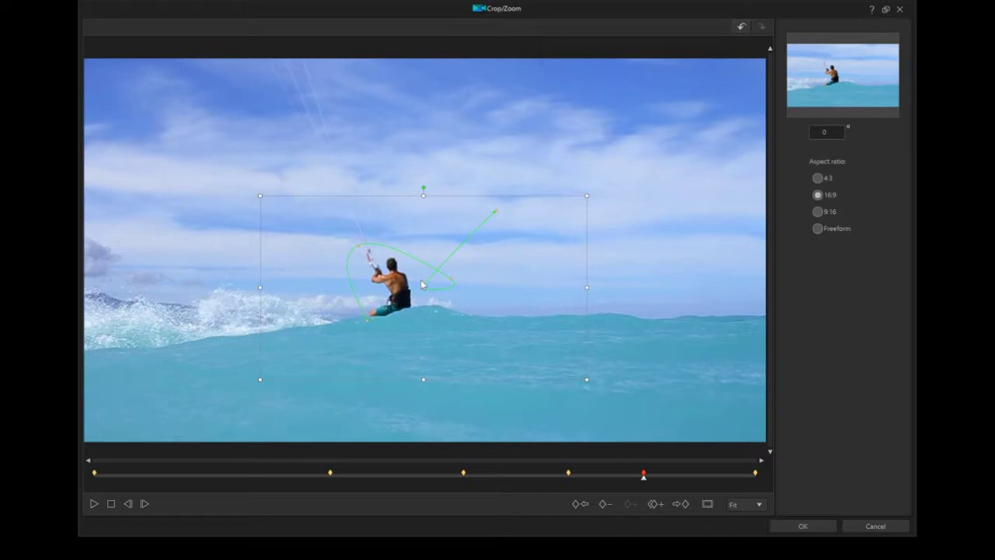
Step: Play the clip to check that the view holds still at the end
click(95, 504)
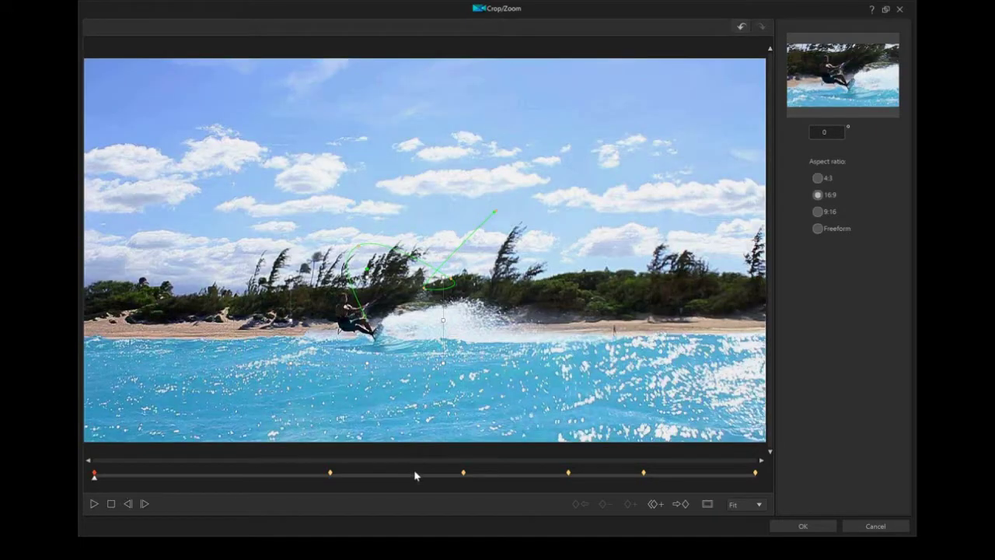
Step: Apply the six-keyframe pan-and-zoom and return to the Edit workspace
click(791, 526)
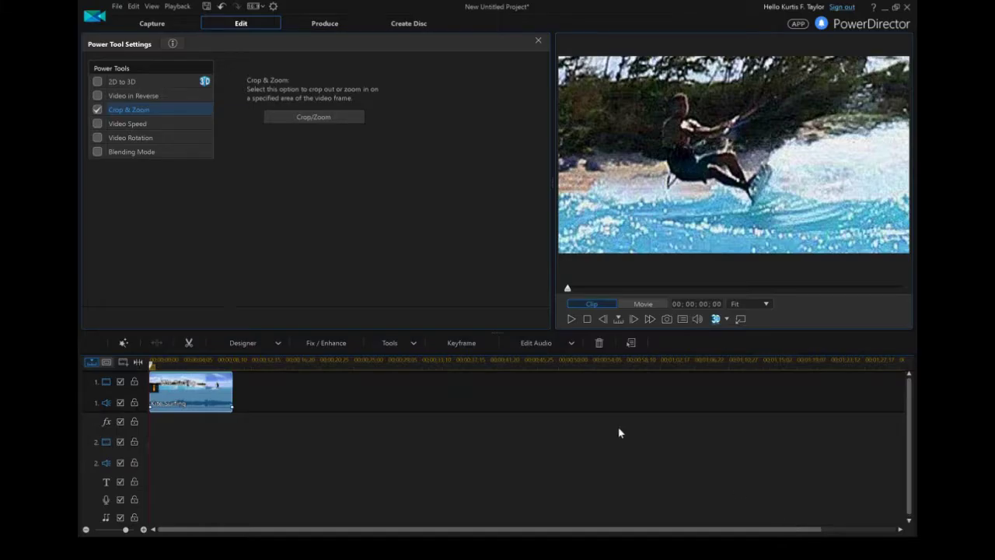